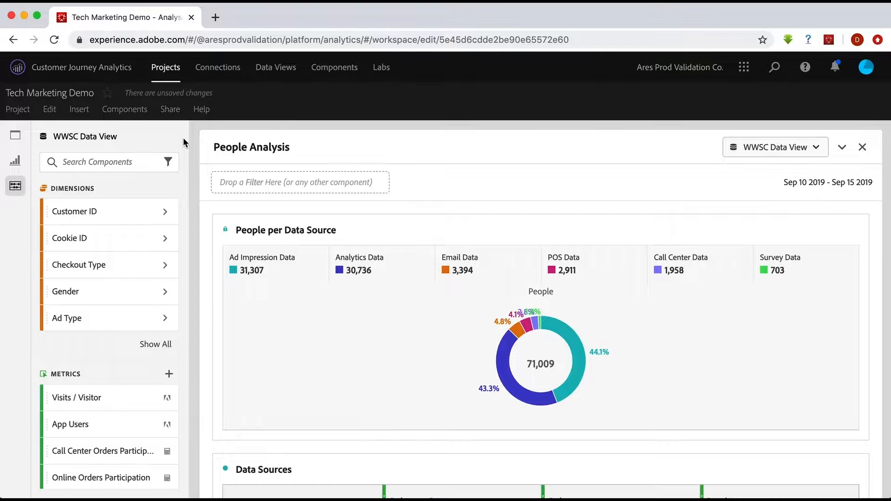
- Start a new filter in Filter Builder and add an 'Orders exists' condition to its definition
scroll(122, 260, down, 5)
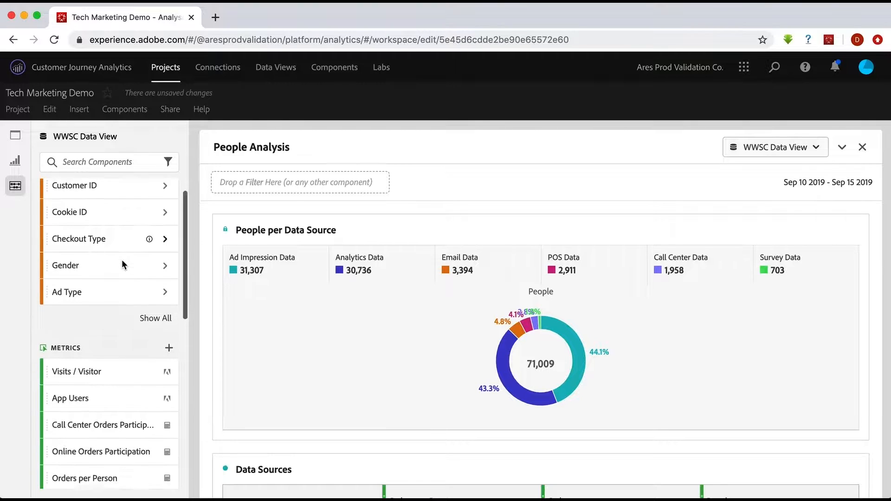
scroll(121, 261, down, 2)
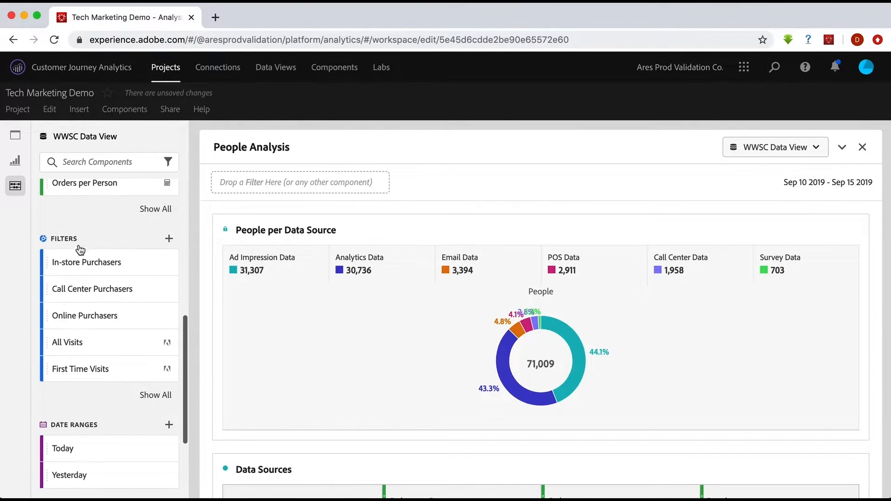
click(169, 239)
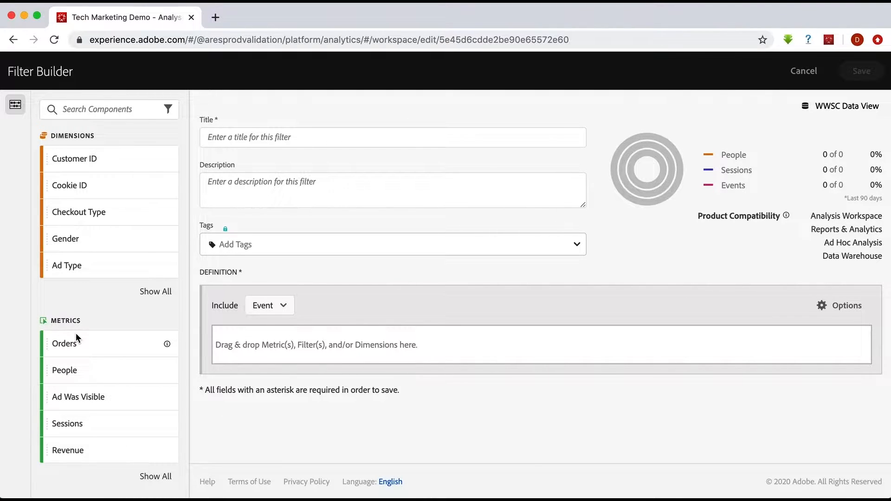
drag(77, 343, 265, 344)
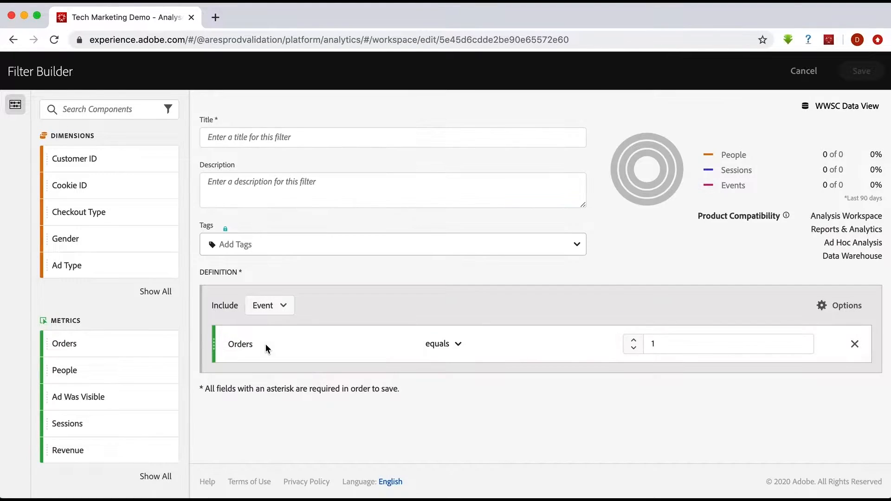
click(459, 346)
scroll(478, 413, down, 3)
click(475, 446)
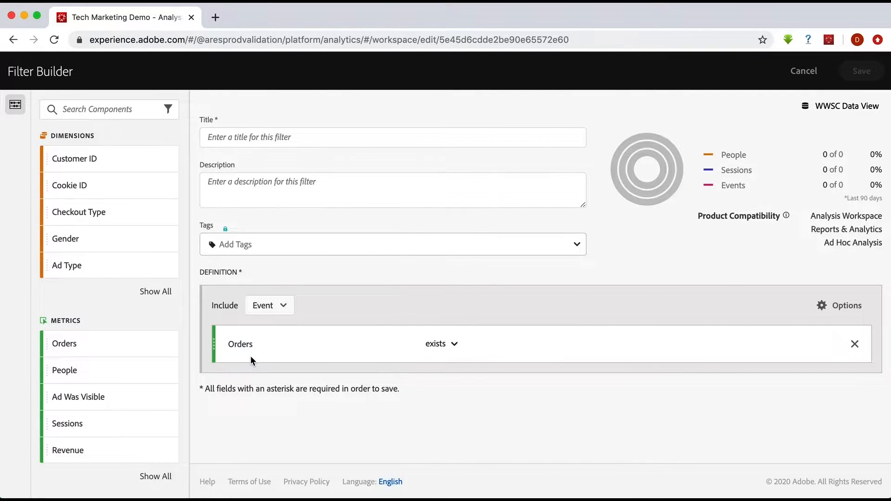
- Title the filter 'Purchasers', switch its container from Event to Person, and save it
click(307, 134)
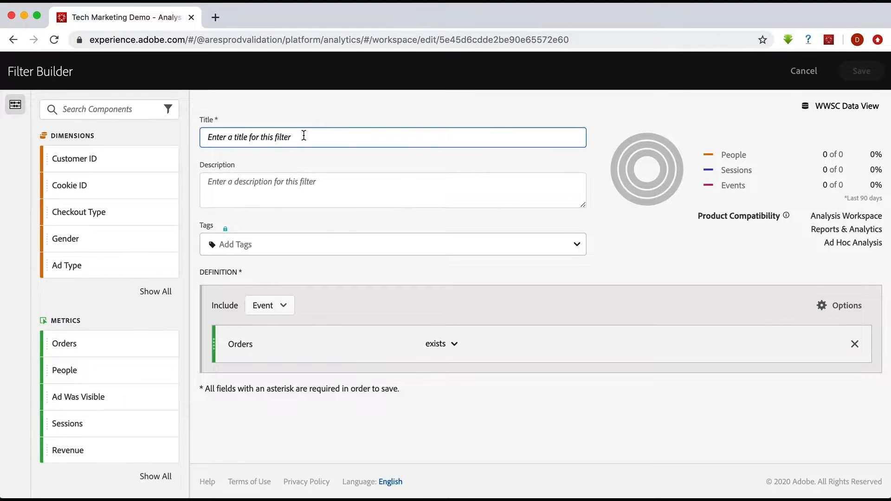
text(Purchasers)
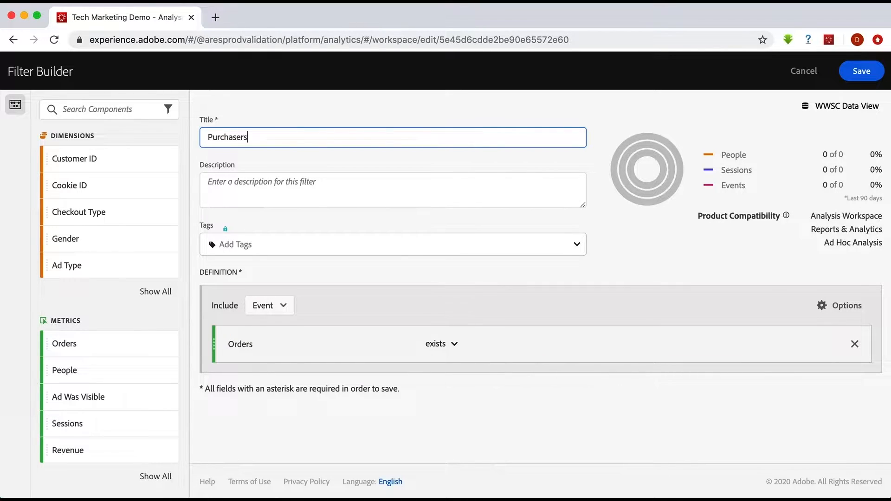
click(284, 308)
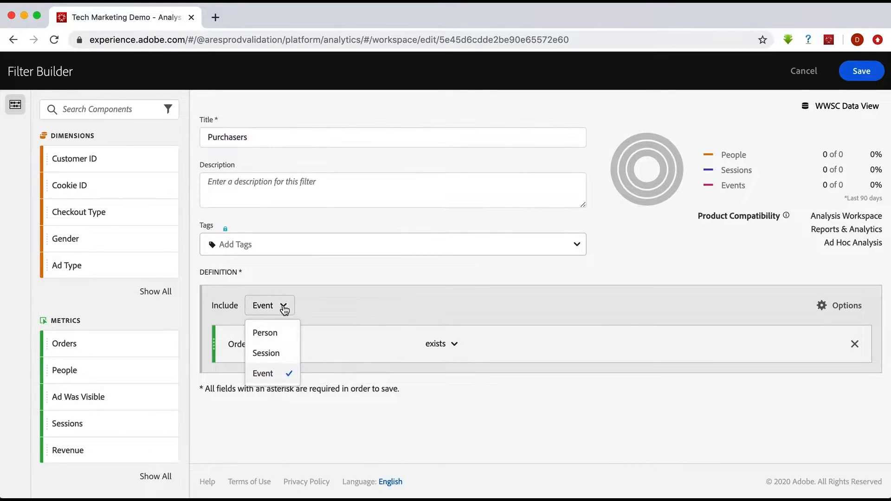
click(267, 332)
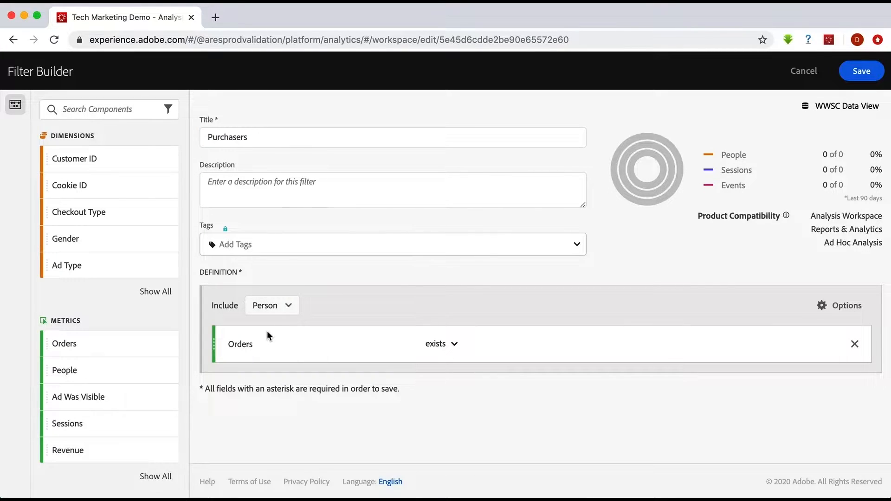
click(862, 71)
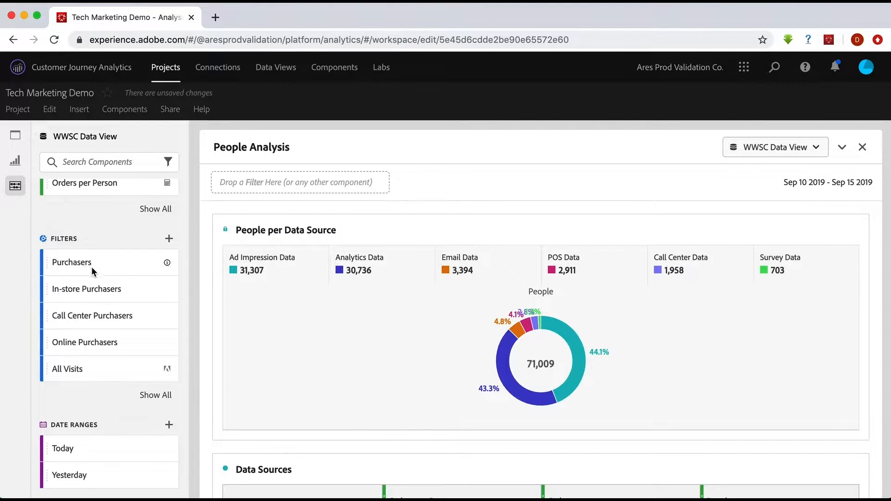
scroll(341, 196, down, 2)
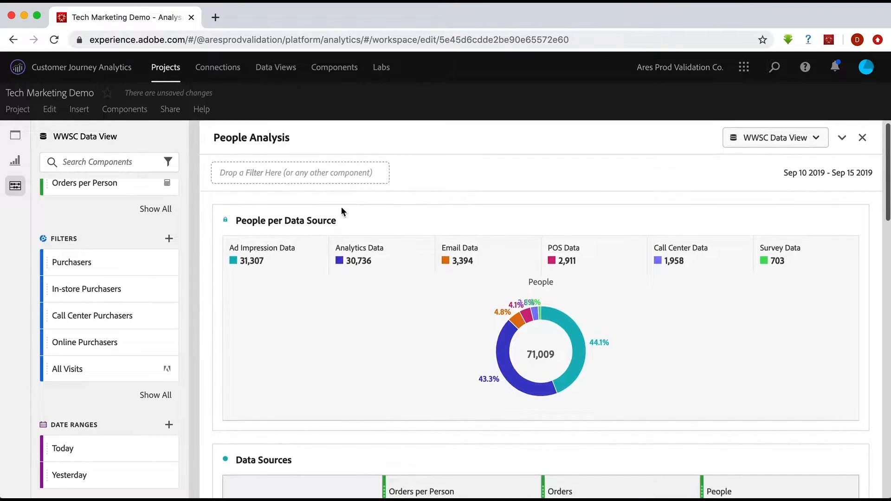
scroll(341, 211, down, 3)
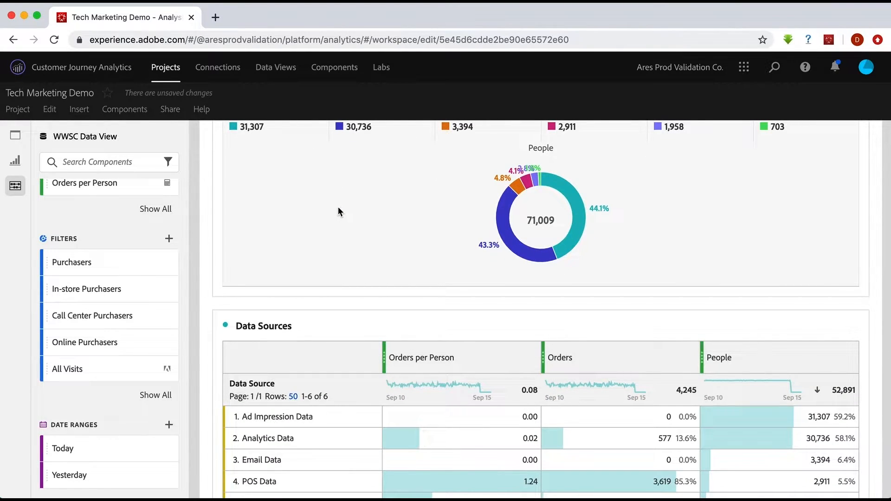
scroll(352, 213, down, 2)
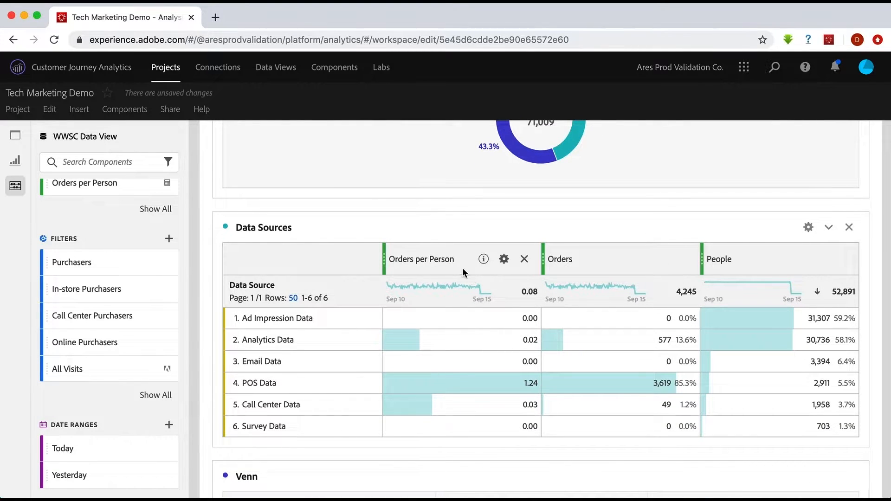
scroll(465, 367, down, 3)
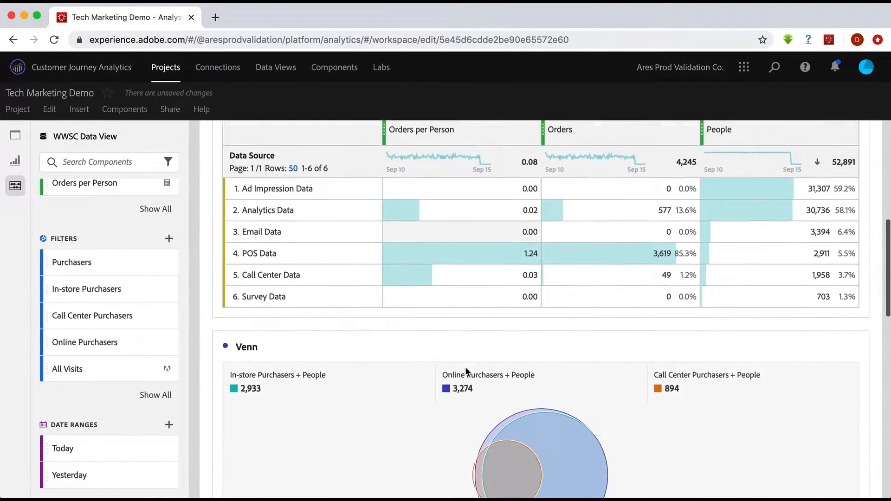
scroll(465, 367, down, 4)
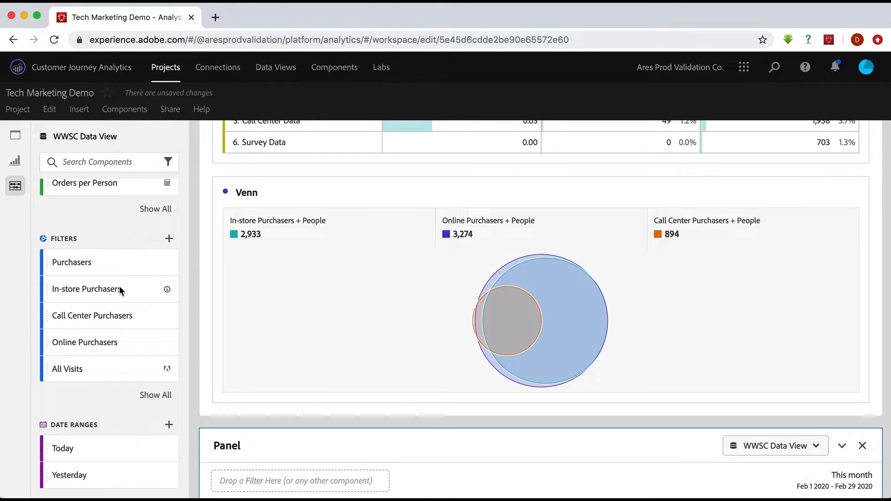
scroll(236, 341, down, 5)
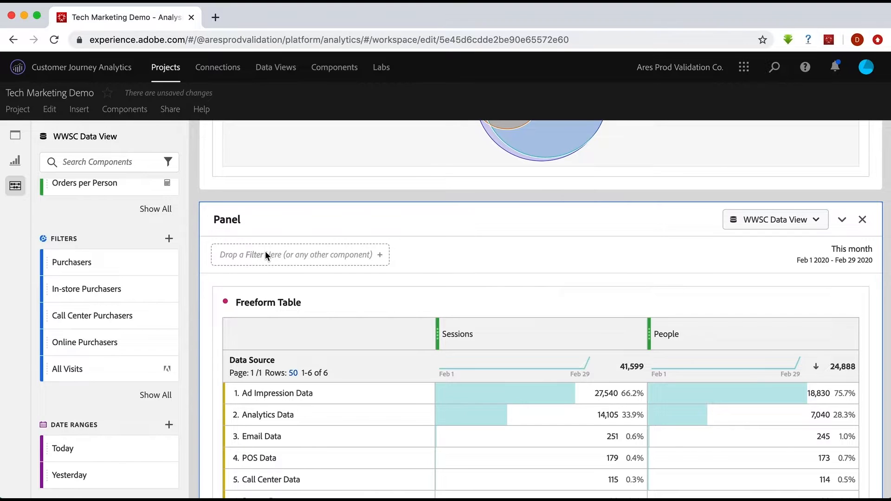
scroll(301, 254, down, 2)
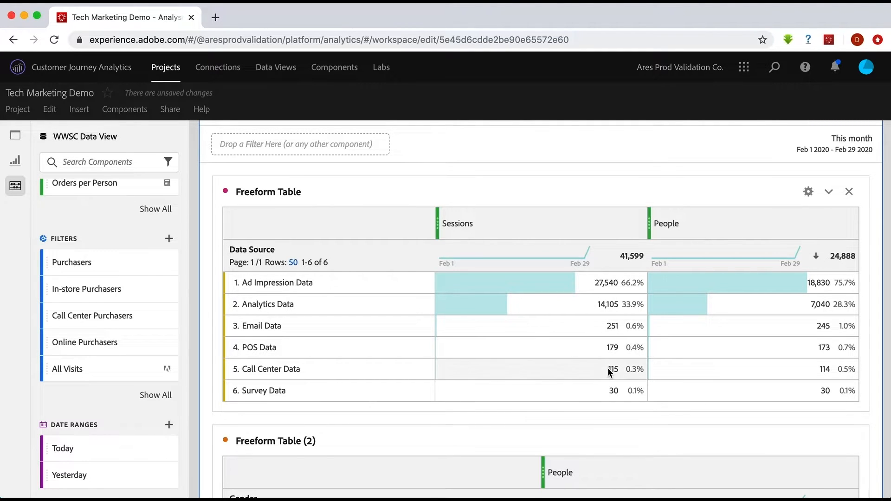
scroll(609, 371, down, 3)
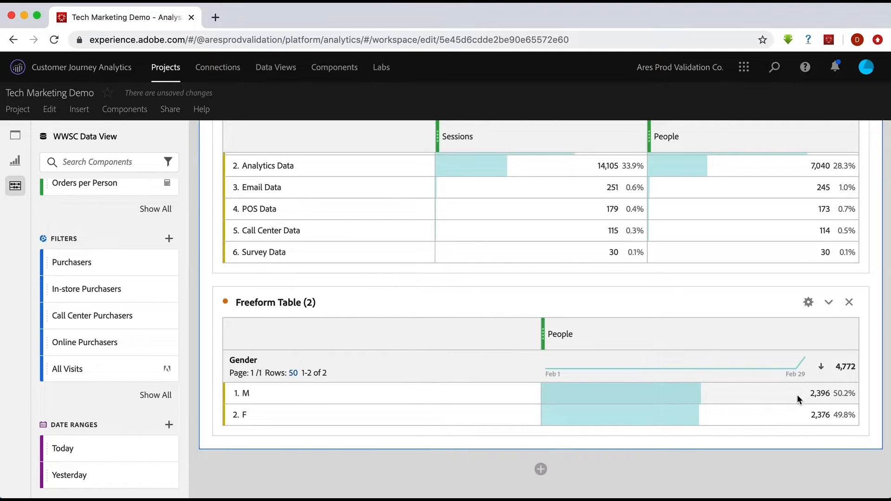
scroll(238, 260, up, 5)
scroll(238, 265, up, 1)
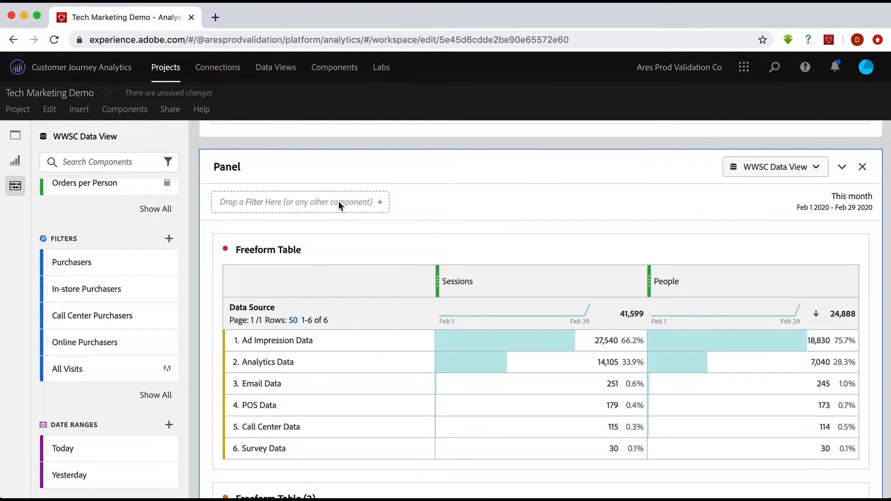
- Drop the four purchaser filters onto the panel's filter bar as a dropdown, keeping Purchasers applied
click(77, 263)
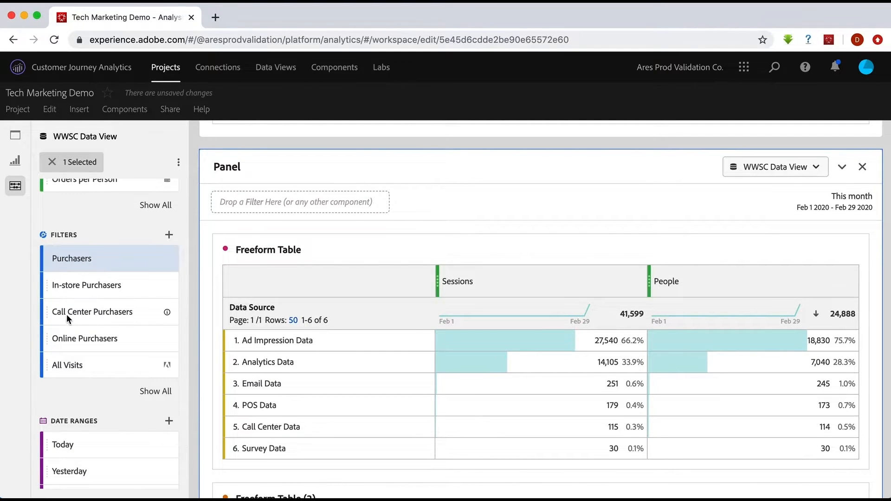
shift+click(92, 341)
drag(84, 313, 279, 200)
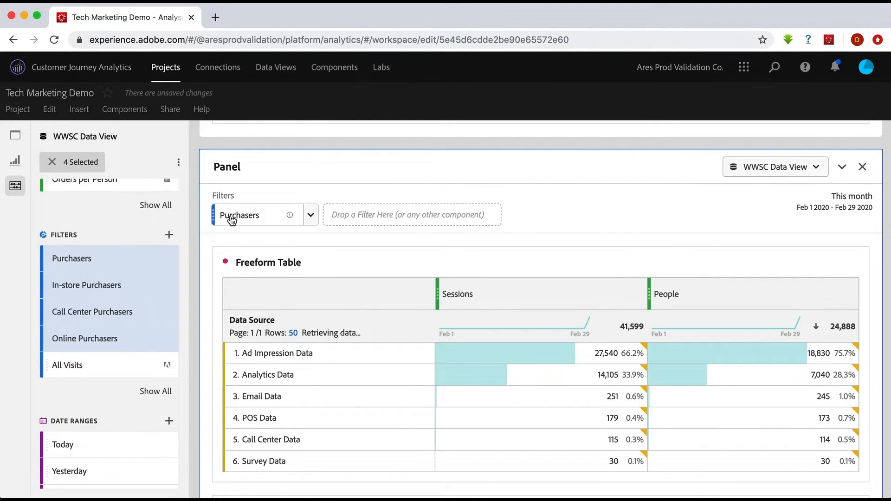
click(311, 215)
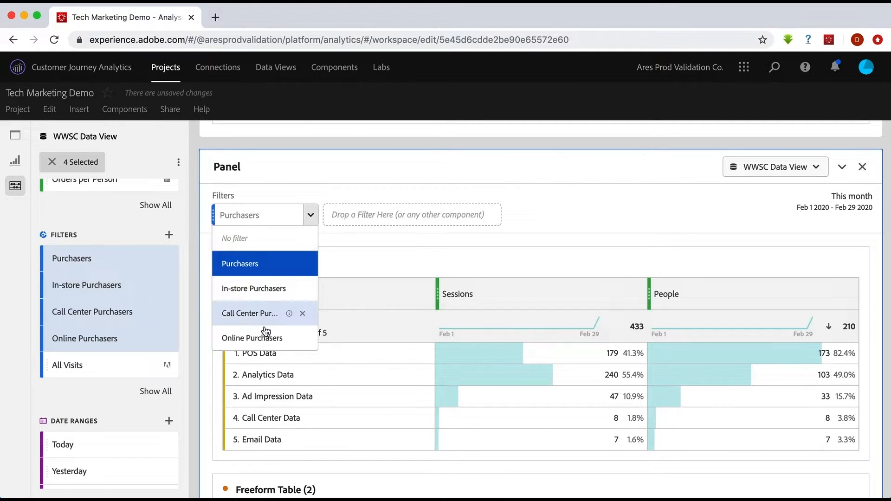
click(341, 196)
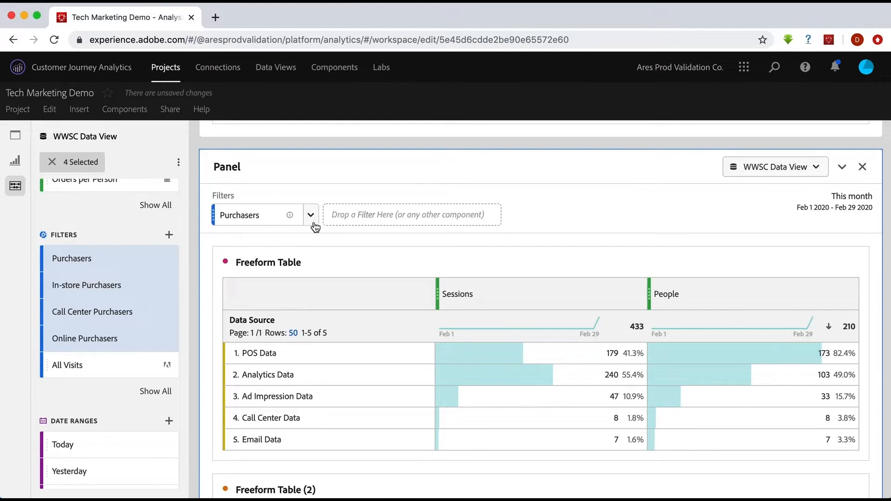
scroll(436, 219, up, 10)
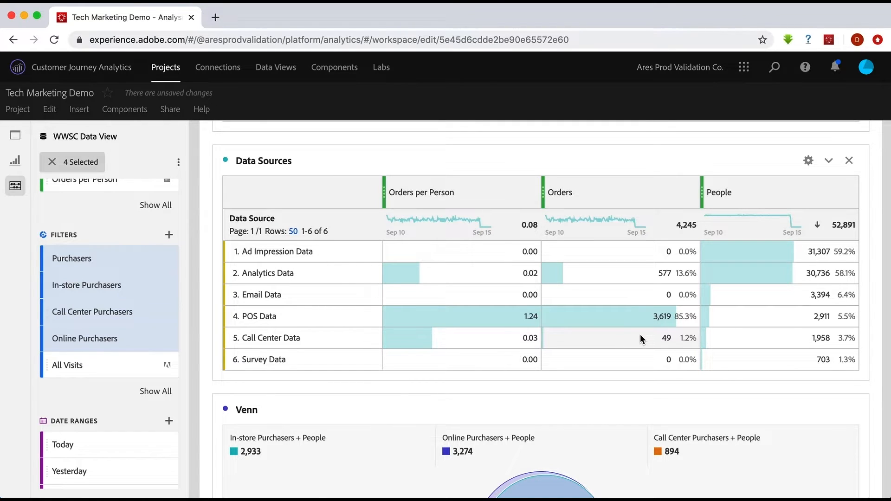
scroll(664, 335, down, 10)
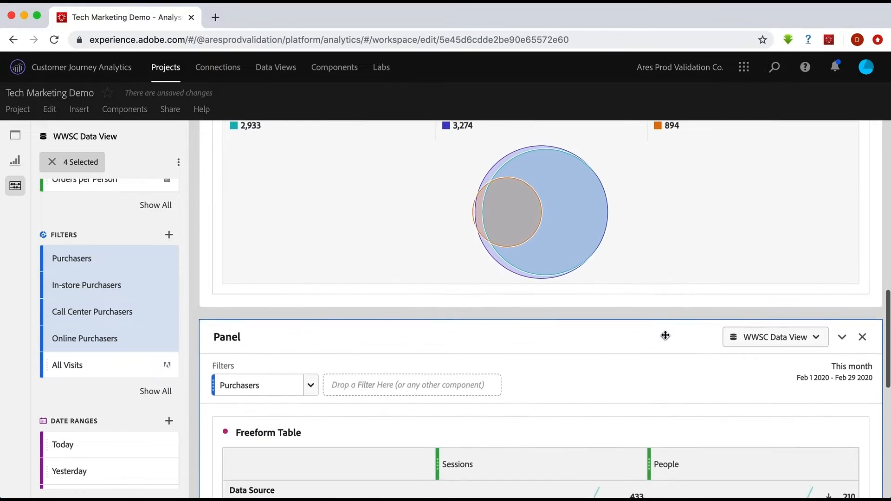
scroll(586, 383, down, 5)
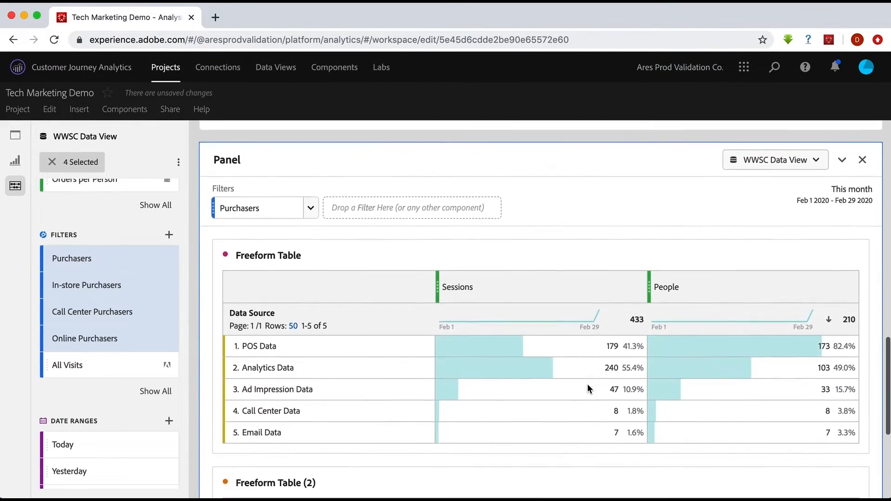
scroll(588, 386, down, 1)
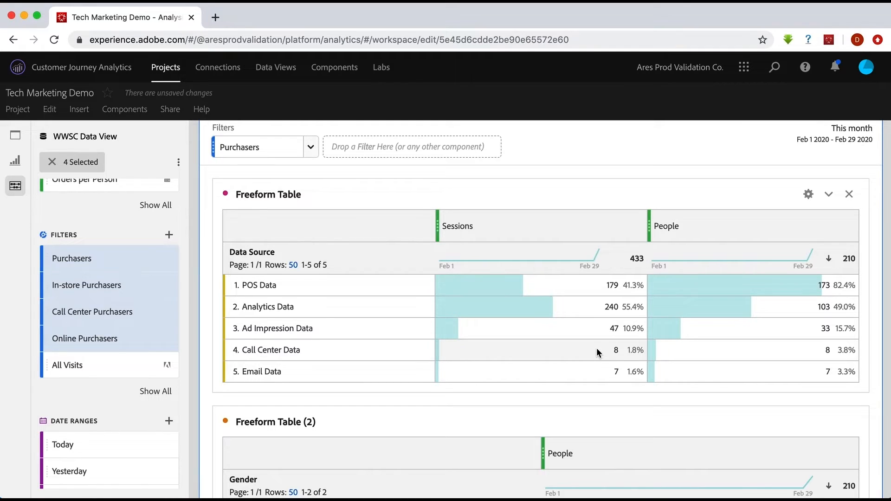
scroll(597, 350, down, 3)
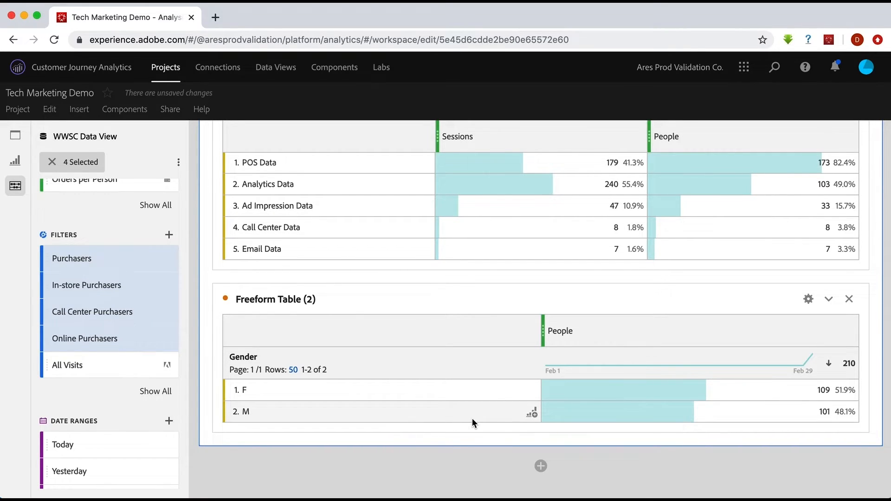
scroll(472, 419, up, 5)
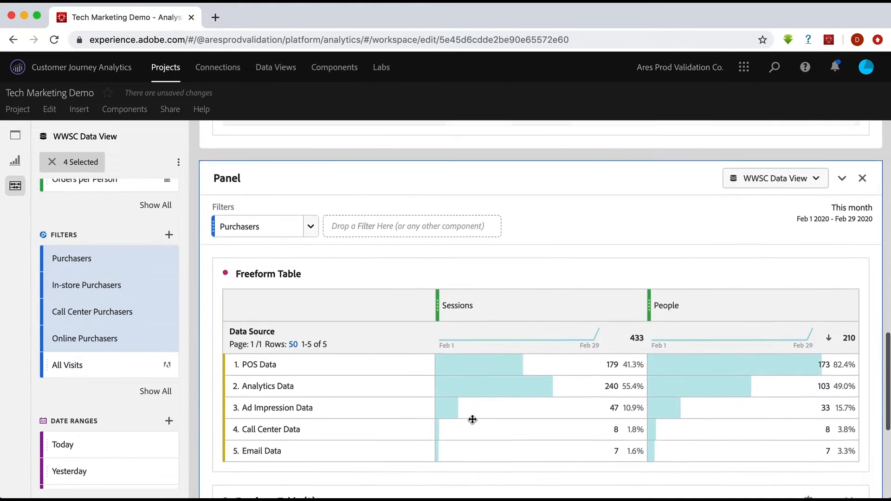
scroll(472, 420, up, 2)
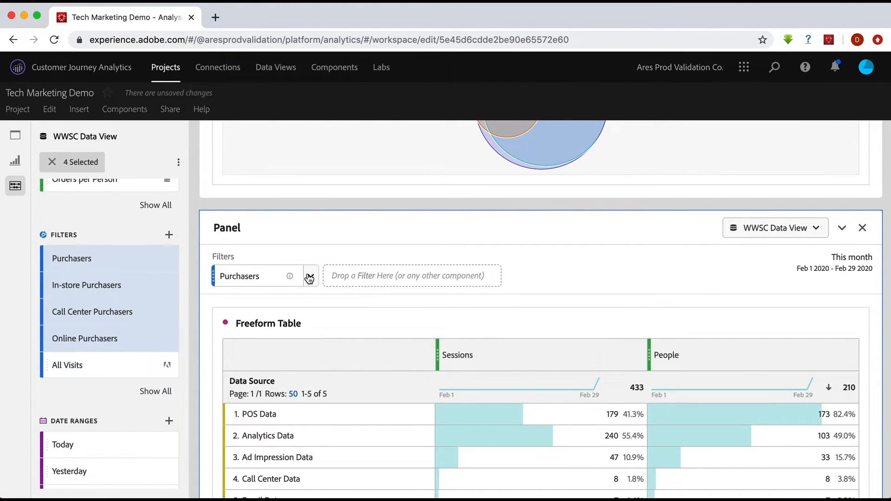
- Choose Call Center Purchasers from the panel's filter dropdown, giving 133 sessions and 75 people
click(309, 278)
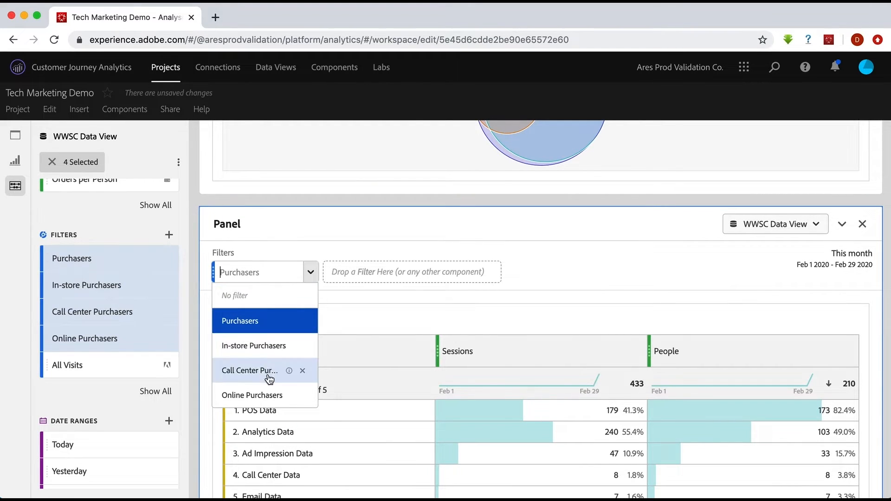
click(240, 371)
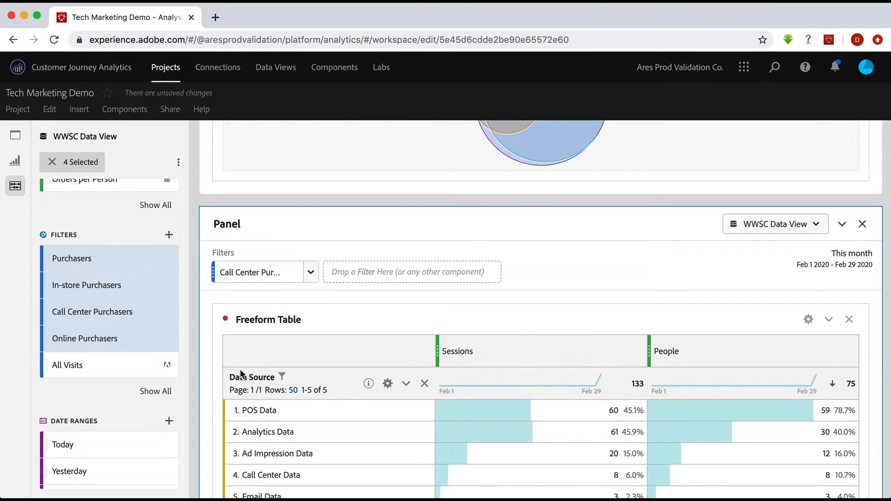
scroll(241, 372, down, 2)
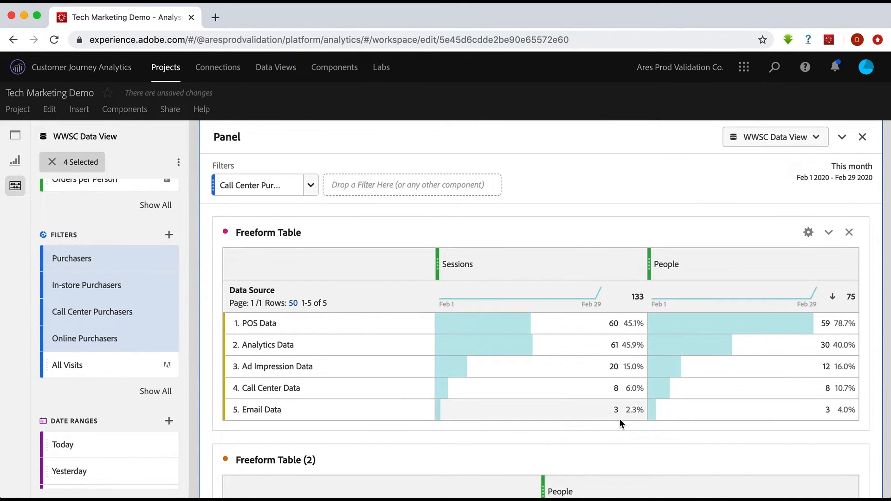
scroll(625, 418, up, 1)
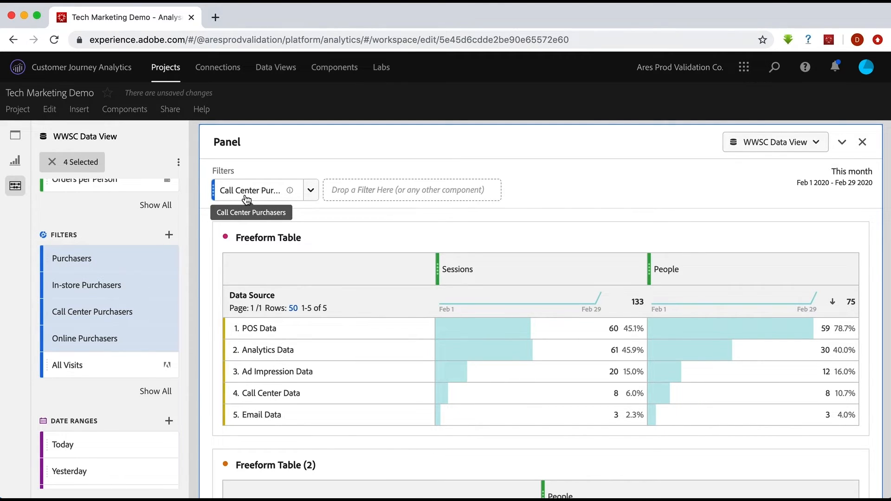
scroll(414, 185, up, 5)
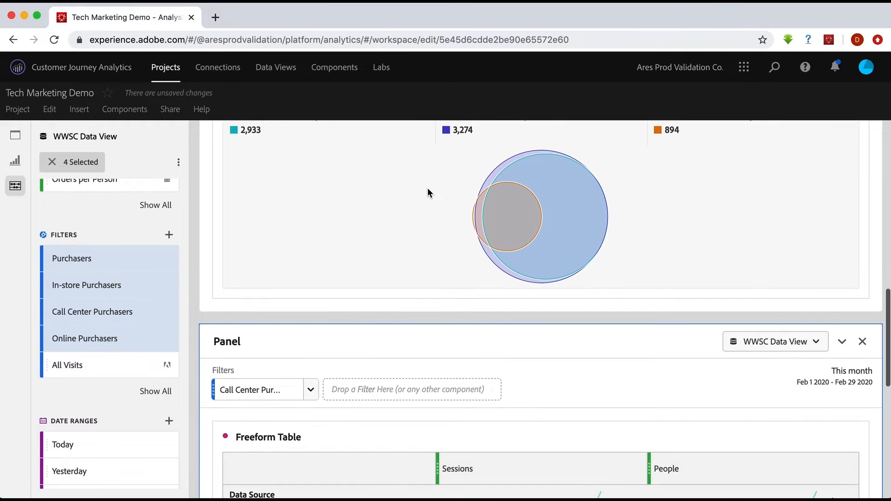
scroll(427, 188, up, 1)
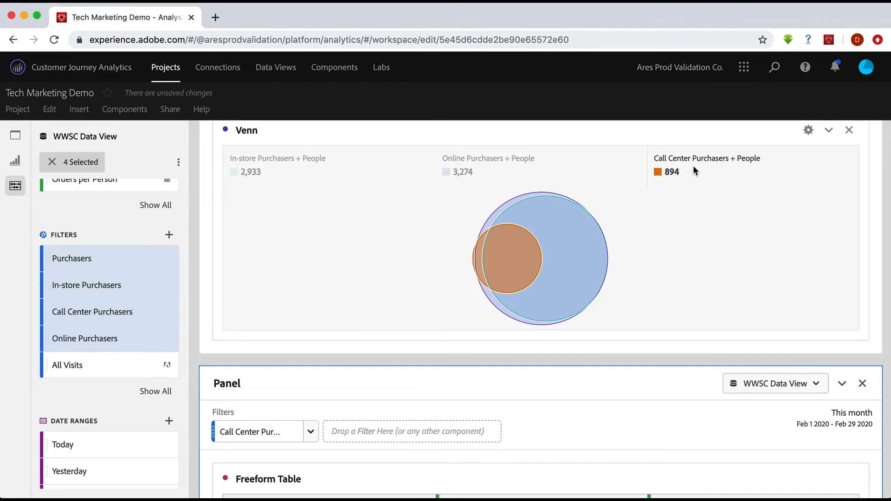
scroll(308, 311, down, 4)
scroll(308, 313, down, 1)
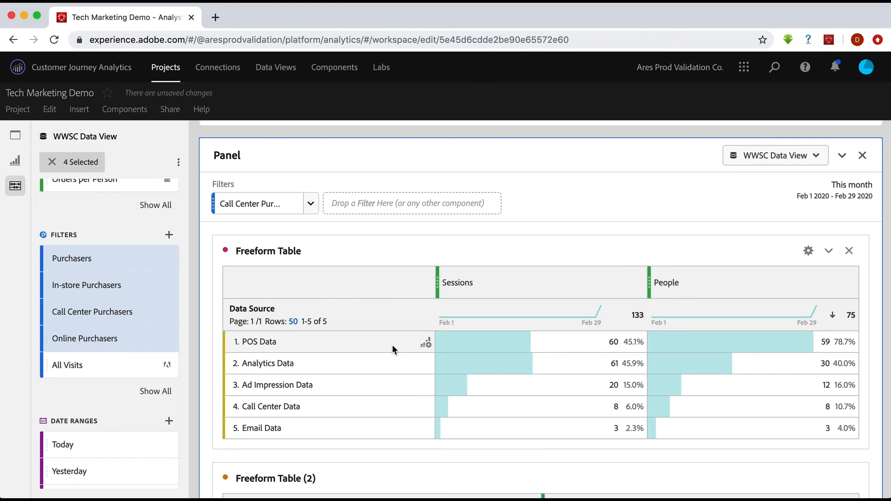
scroll(392, 346, down, 2)
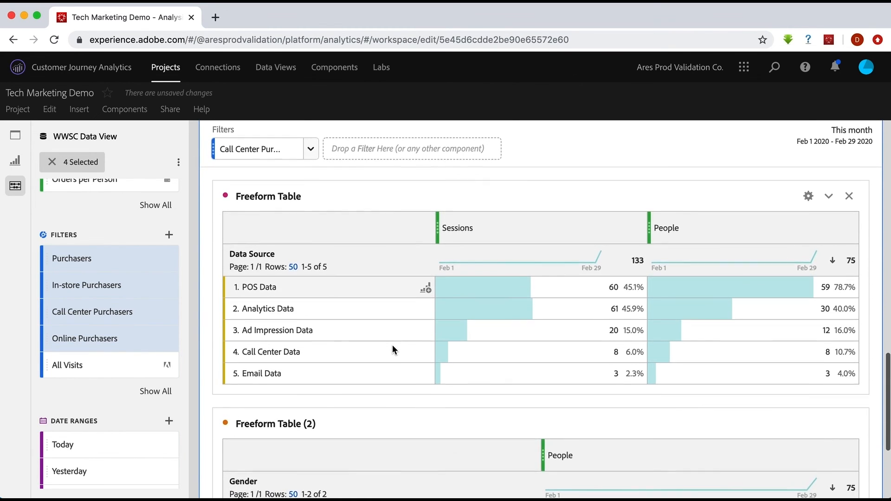
scroll(392, 347, down, 1)
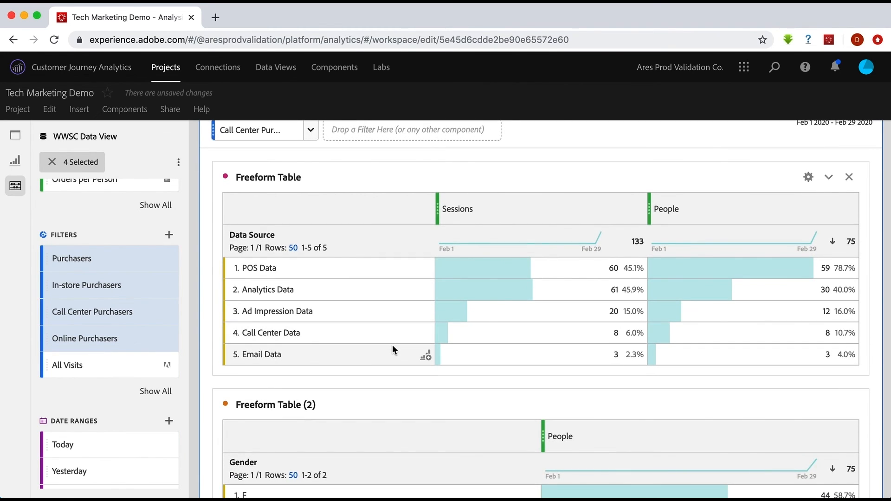
scroll(391, 350, up, 2)
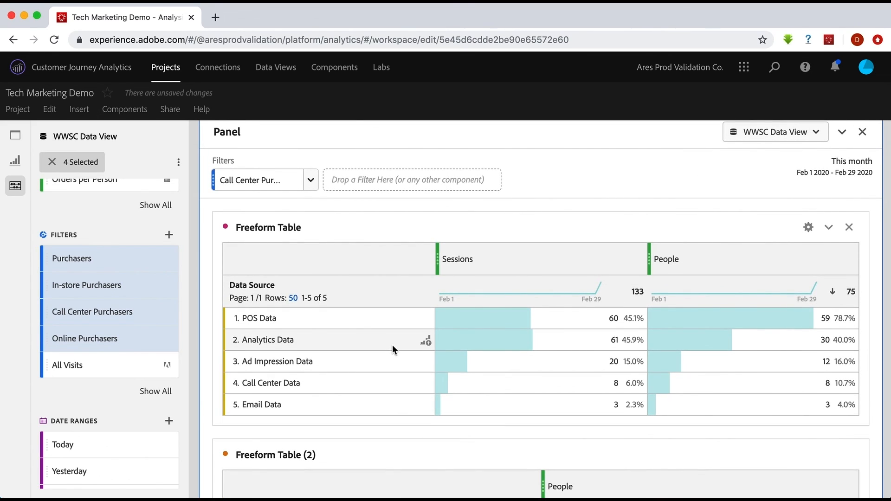